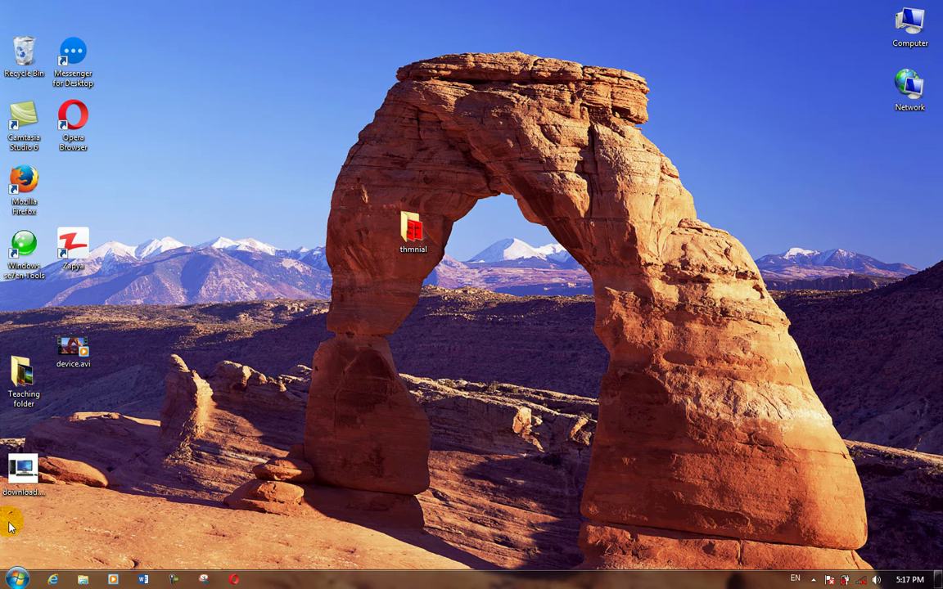
Open the Control Panel and enlarge the screen to 125% with Magnifier
left_click(18, 580)
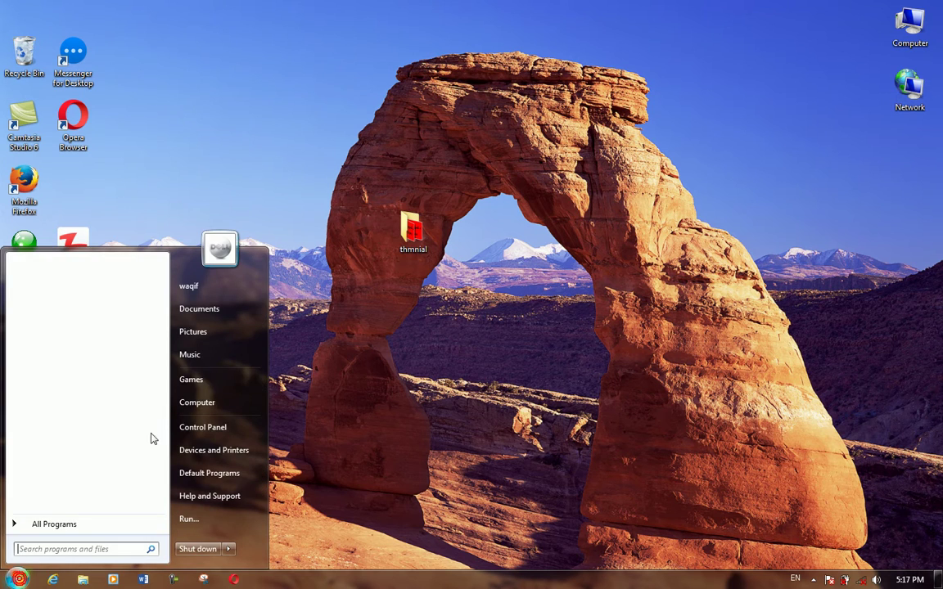
left_click(218, 431)
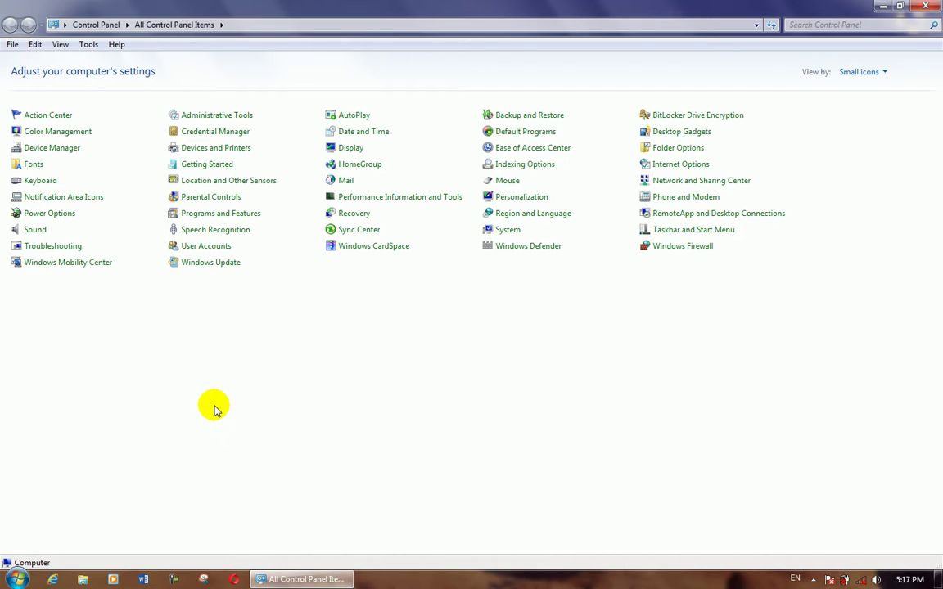
key("super+plus")
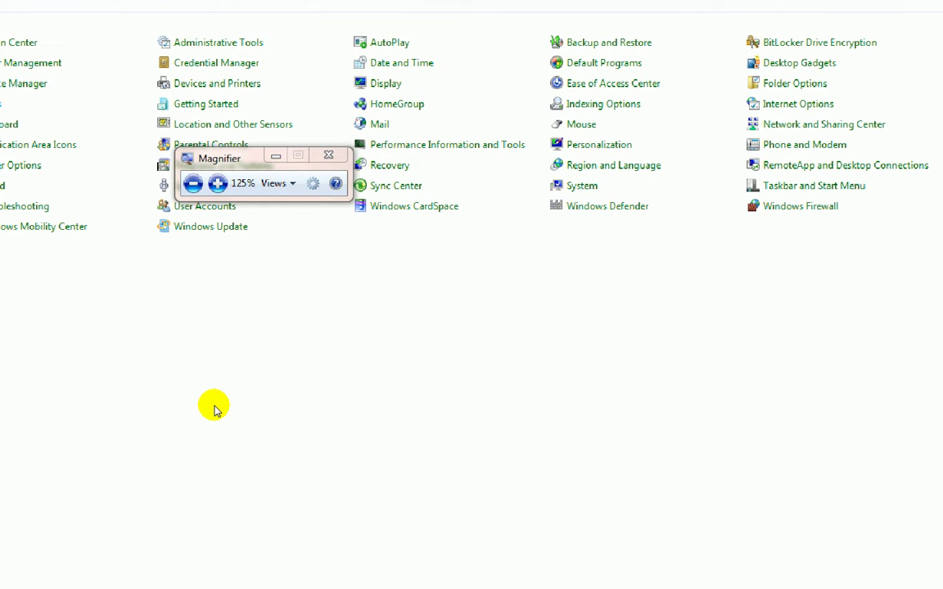
key("super+minus")
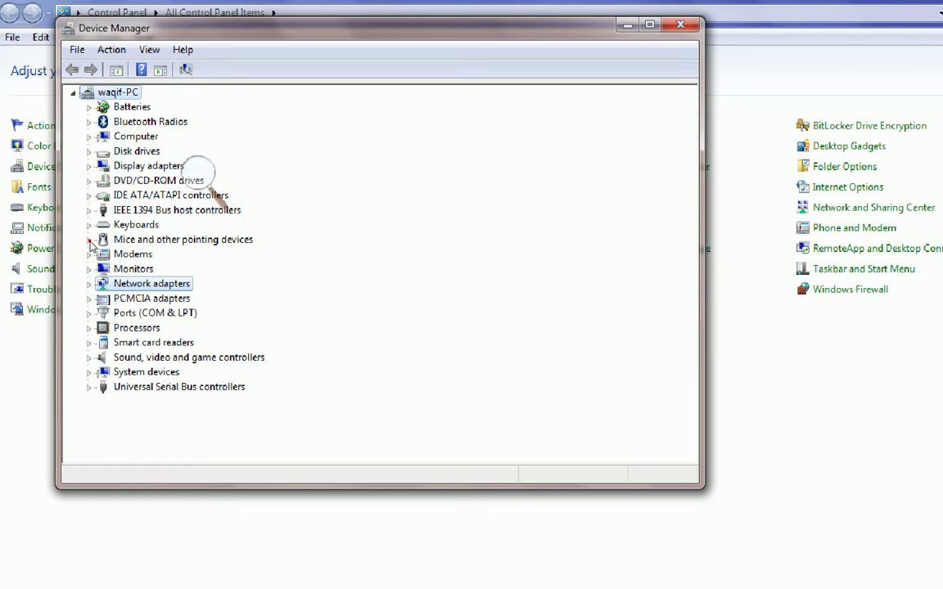
Expand the Network adapters group and disable the Intel(R) PRO/Wireless 3945ABG Network Connection, confirming the change
left_click(91, 241)
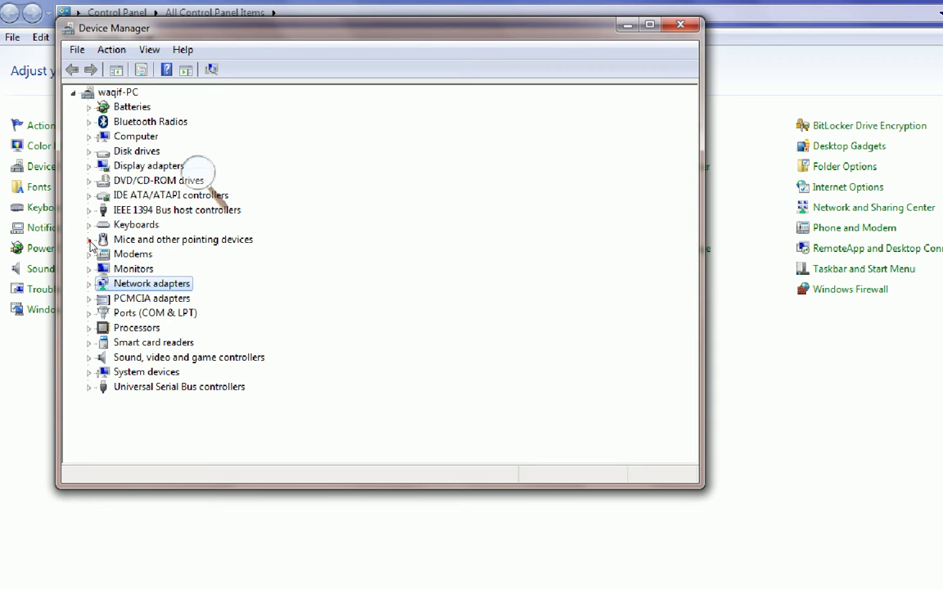
key("Right")
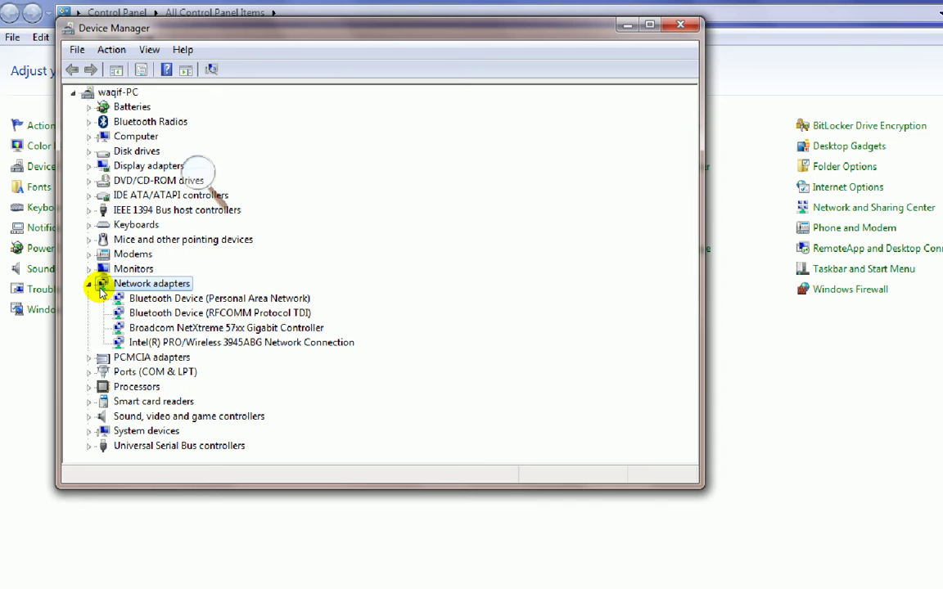
key("Down")
key("Down")
key("Down")
key("Down")
key("shift+F10")
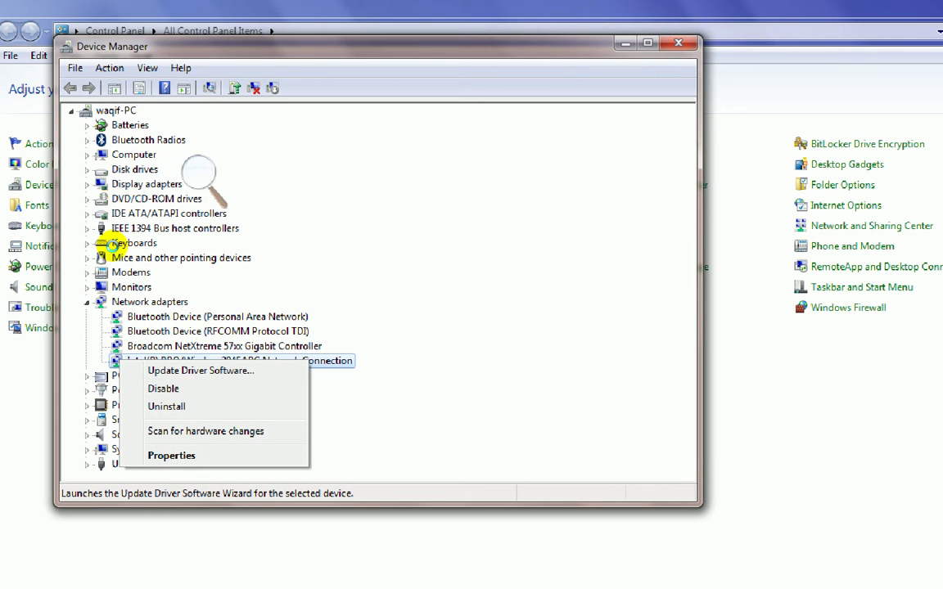
key("Down")
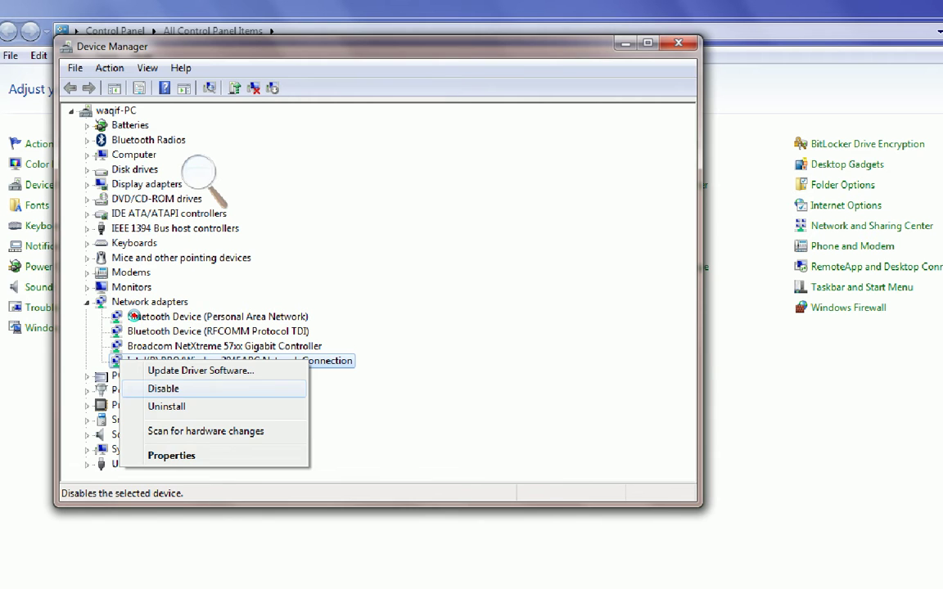
key("Return")
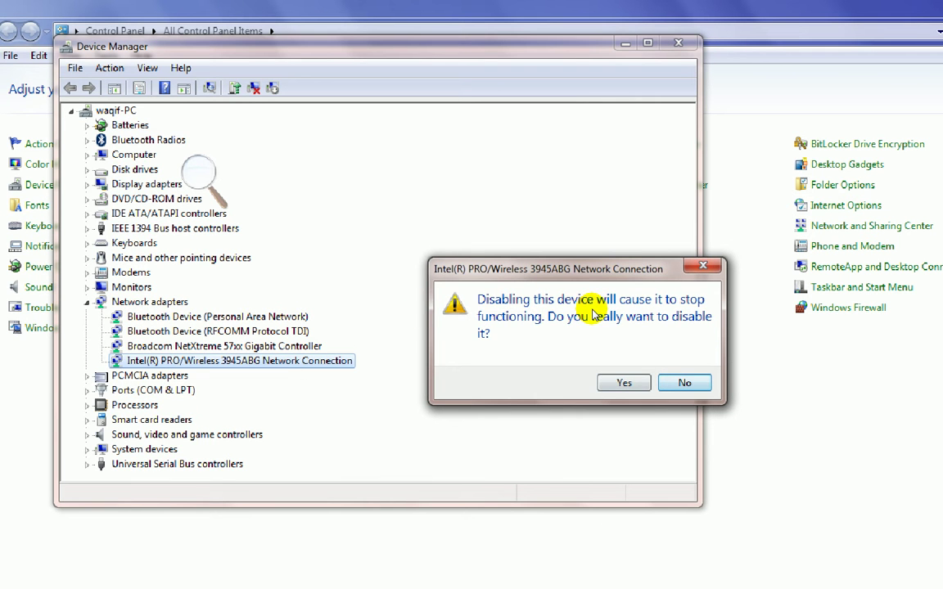
key("Left")
key("Return")
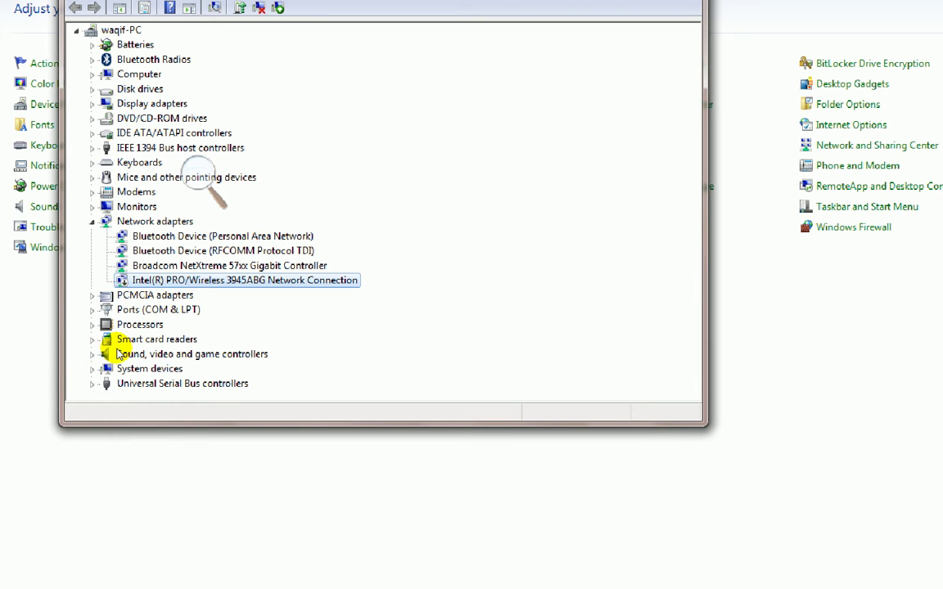
Disable the High Definition Audio Device under Sound, video and game controllers and decline the computer restart
left_click(92, 354)
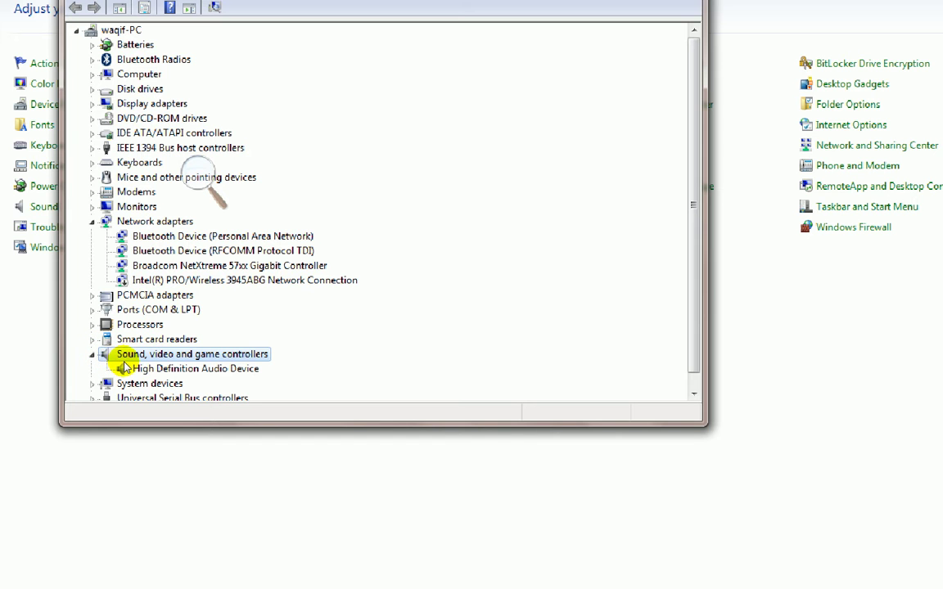
right_click(123, 366)
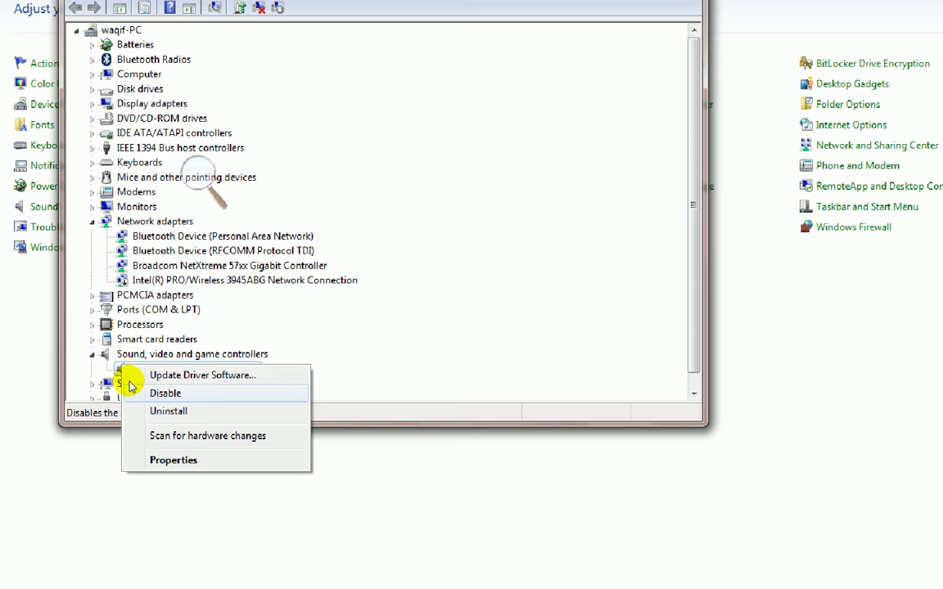
left_click(131, 390)
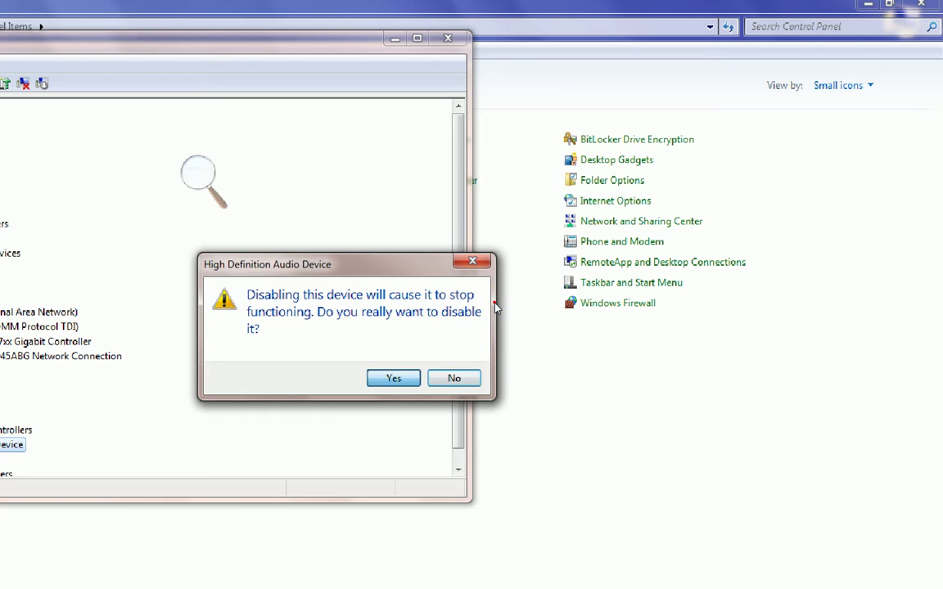
left_click(394, 378)
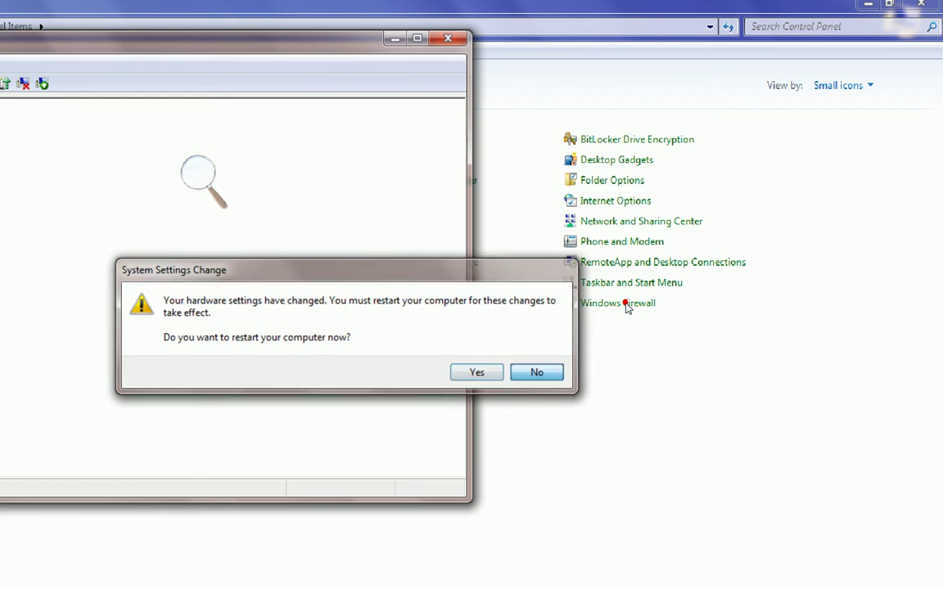
key("Escape")
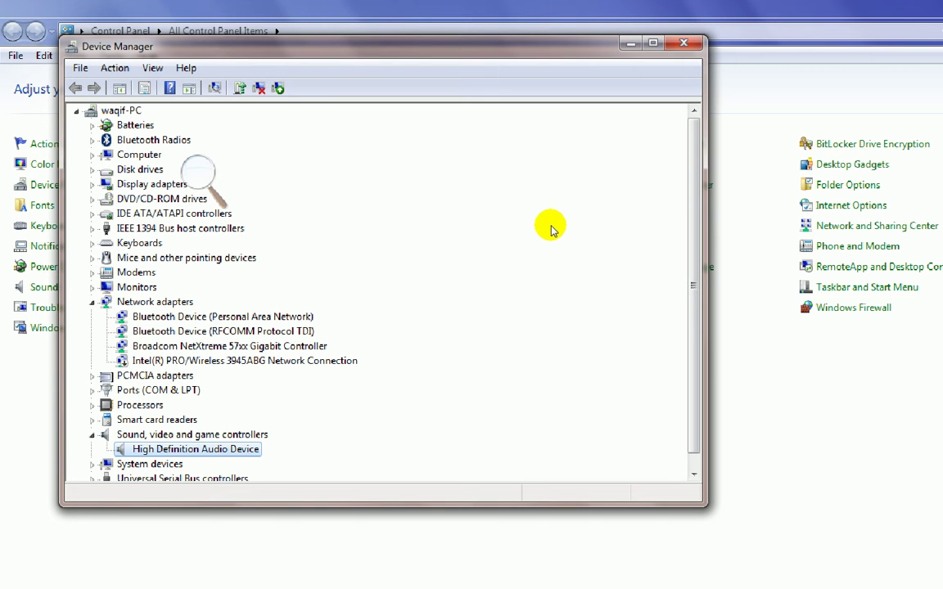
Review the disable and uninstall options for the Generic USB Hub under Universal Serial Bus controllers, and collapse that group
scroll(558, 238, "down", 1)
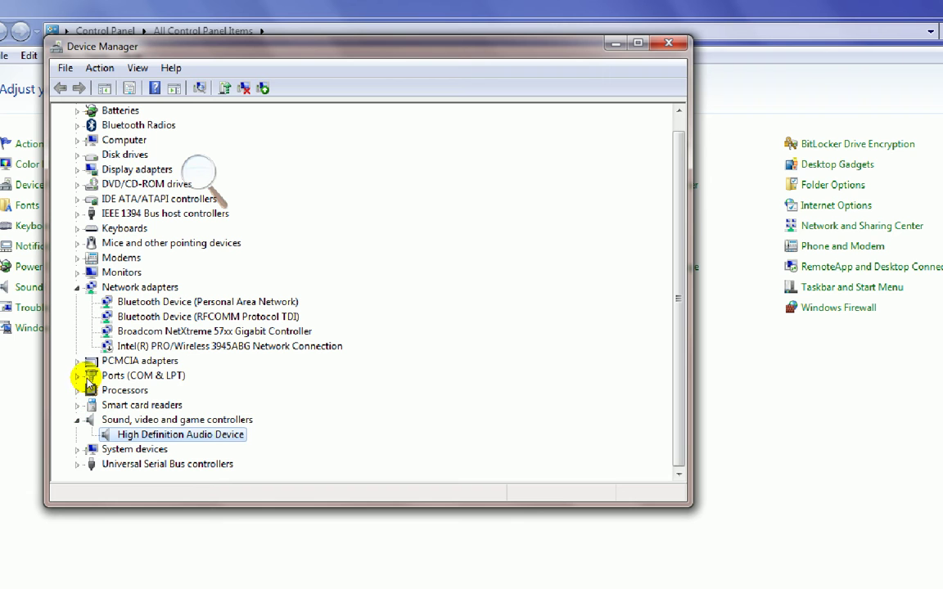
left_click(77, 464)
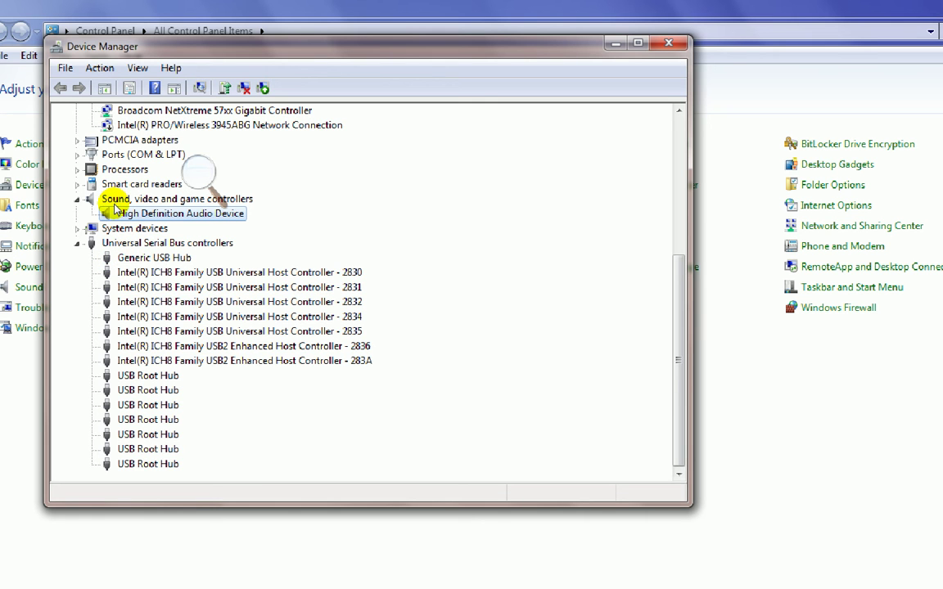
key("Down")
key("Down")
key("Down")
key("shift+F10")
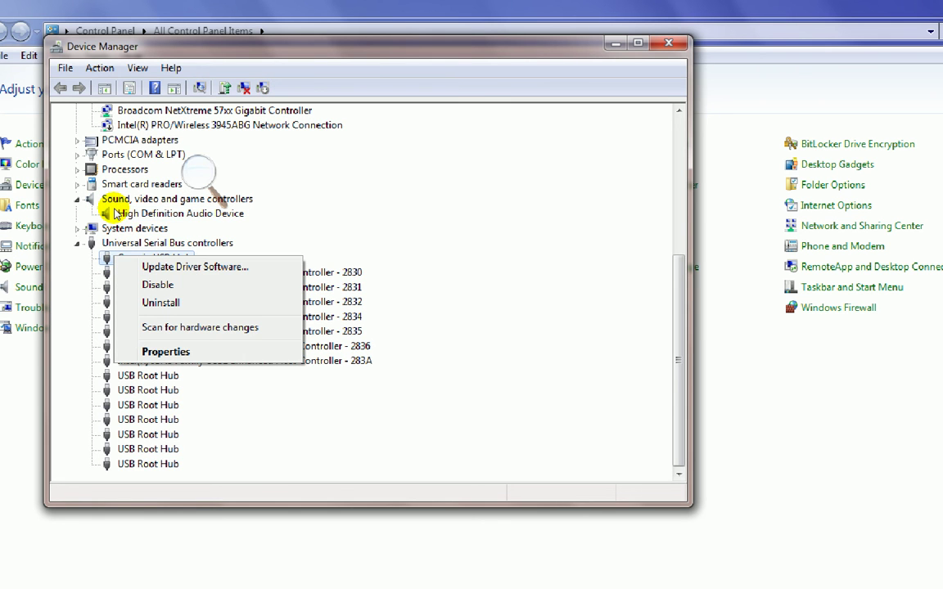
key("Down")
key("Down")
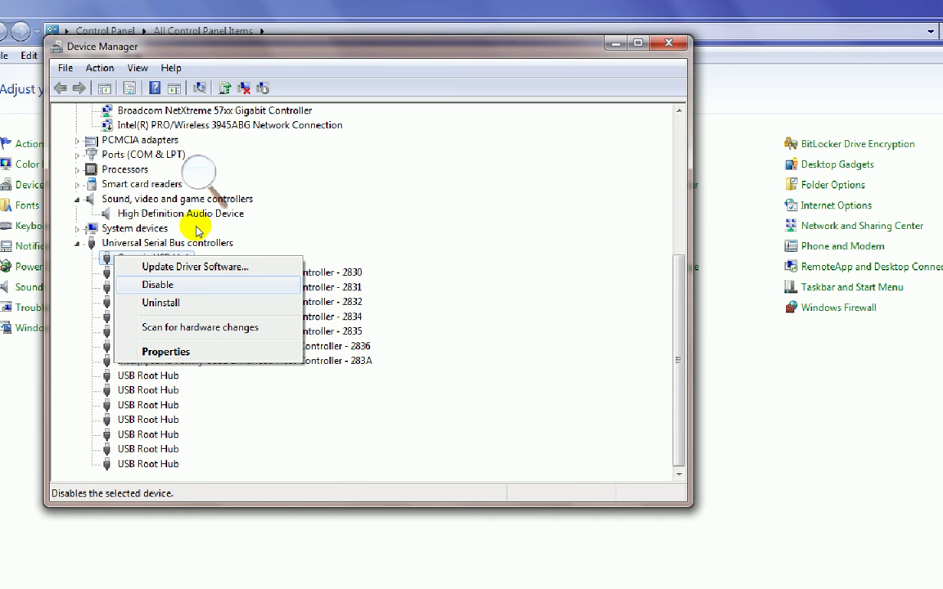
key("Down")
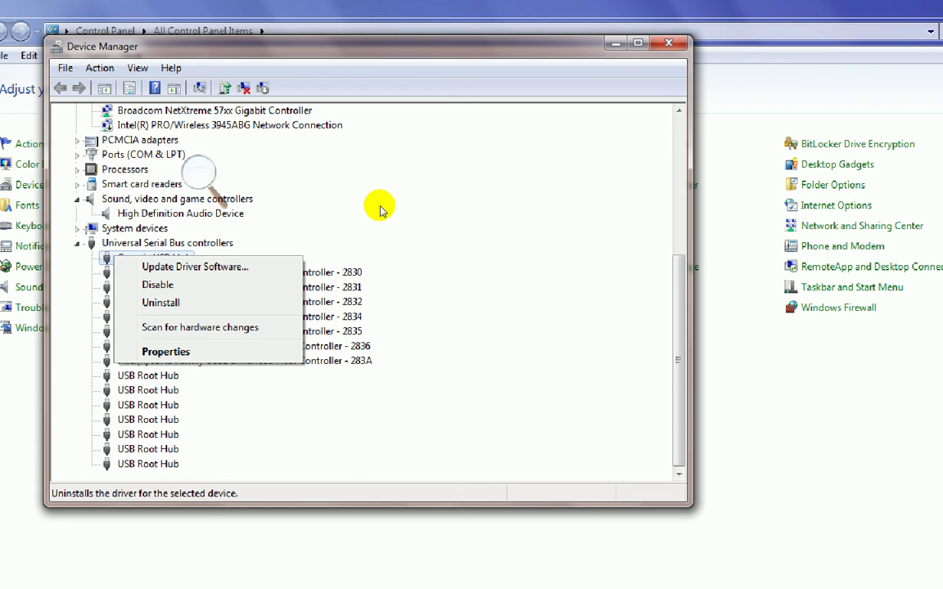
key("Escape")
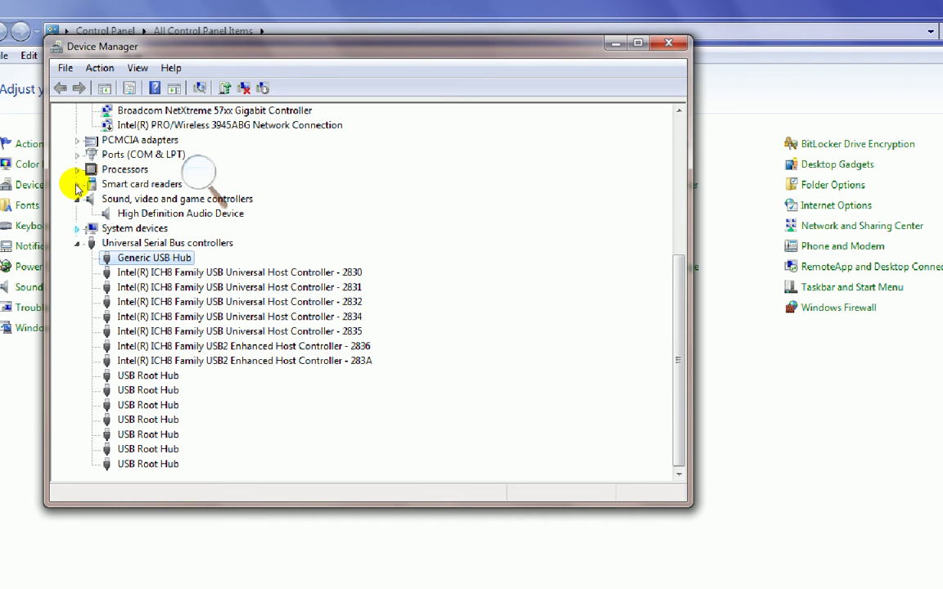
key("Left")
key("Left")
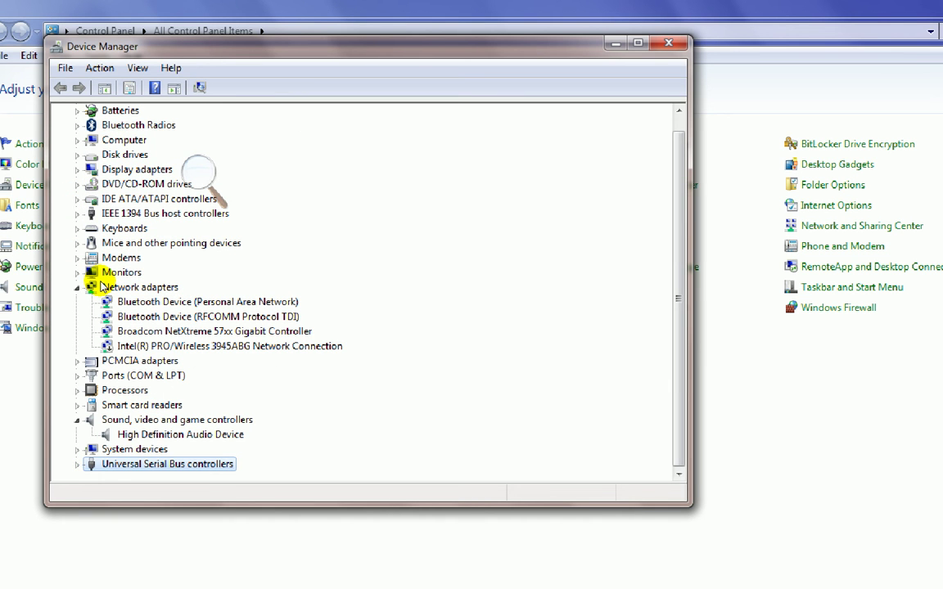
Enable the Intel(R) PRO/Wireless 3945ABG Network Connection under Network adapters
key("Up")
key("Up")
key("Up")
key("Up")
key("Up")
key("Up")
key("Up")
key("Up")
key("shift+F10")
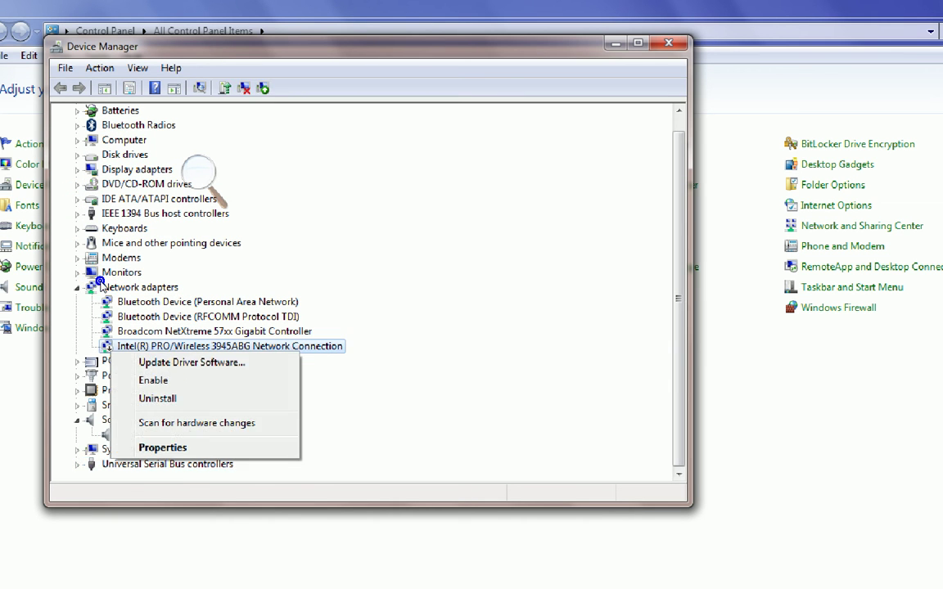
key("Down")
key("Return")
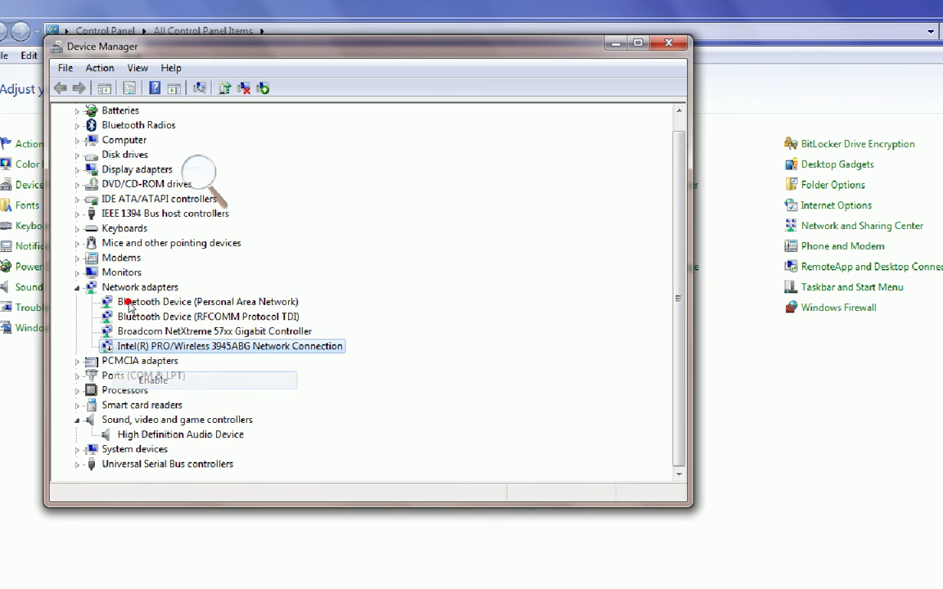